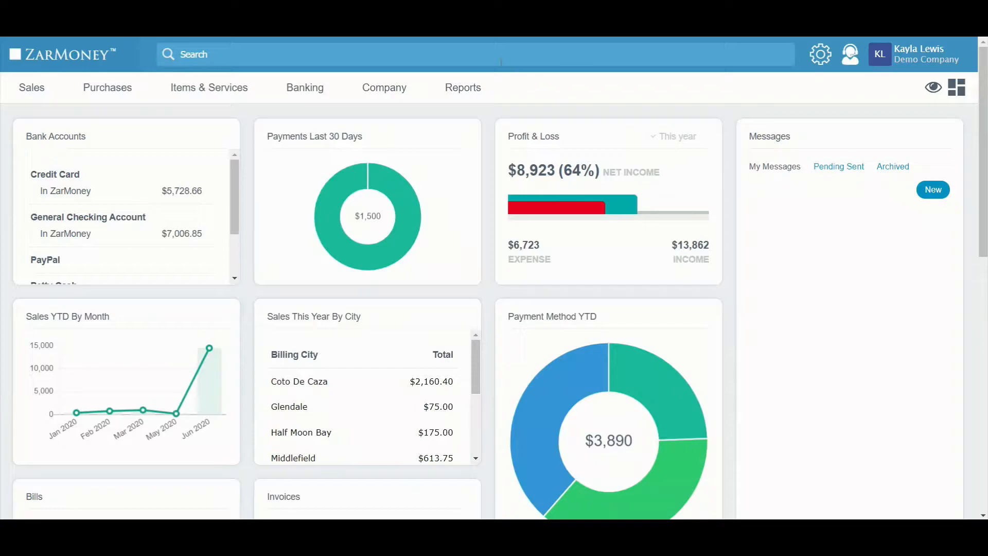
# Step: Search for "jelly" and open the Jellystone Campground customer record
pyautogui.click(501, 61)
pyautogui.write('jelly')
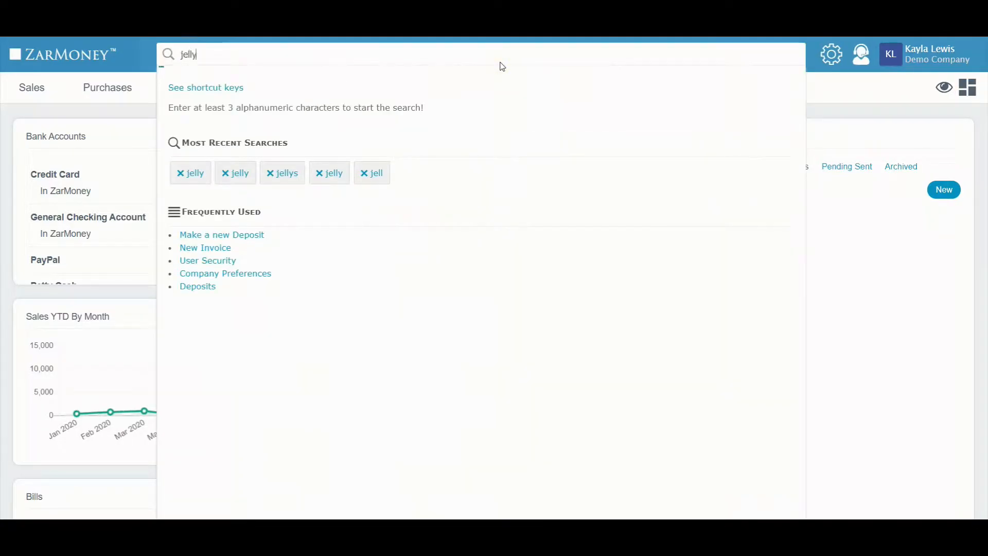
pyautogui.scroll(-3, 326, 386)
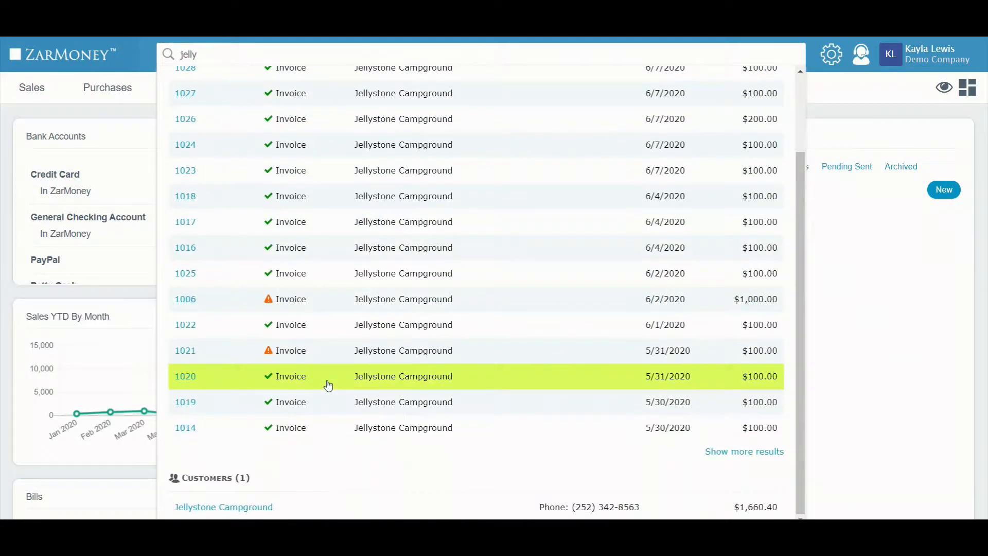
pyautogui.click(245, 508)
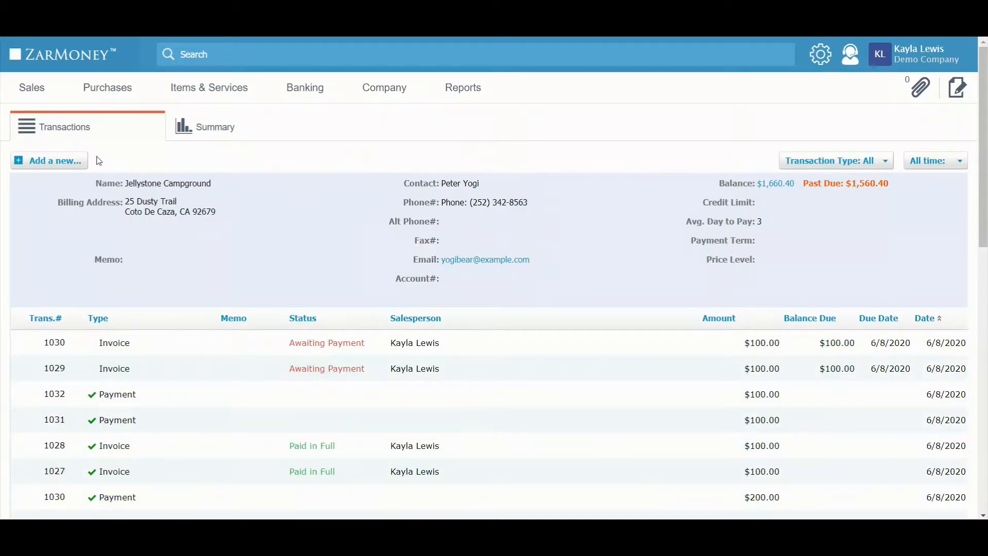
# Step: Receive the customer's full payment for invoice 1029 by Credit Card into the Deposit Bag and save it
pyautogui.moveTo(81, 160)
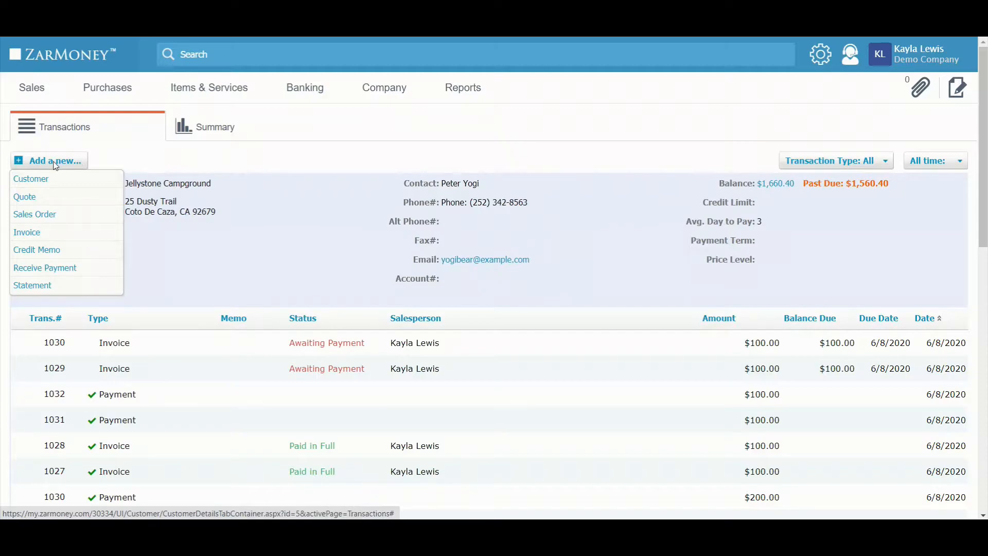
pyautogui.click(69, 270)
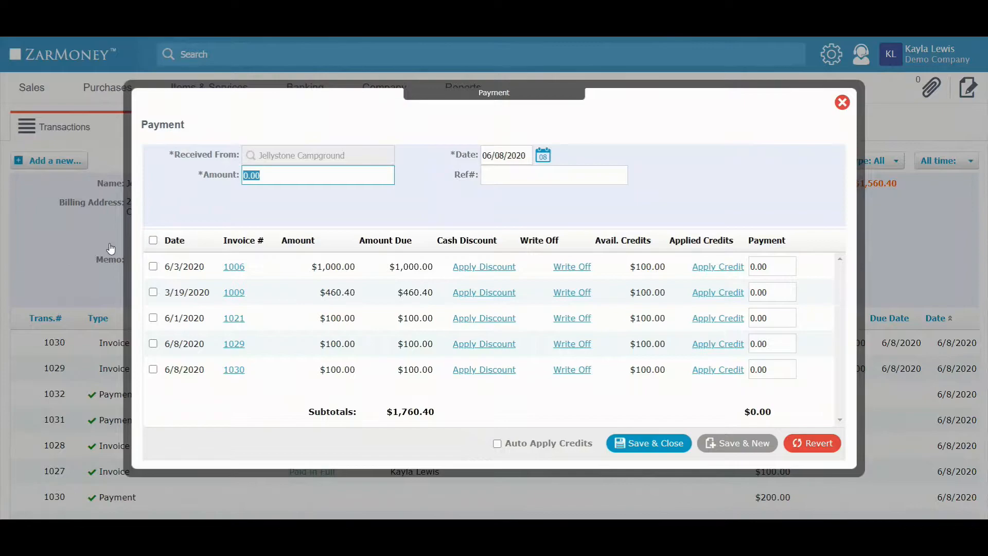
pyautogui.click(153, 344)
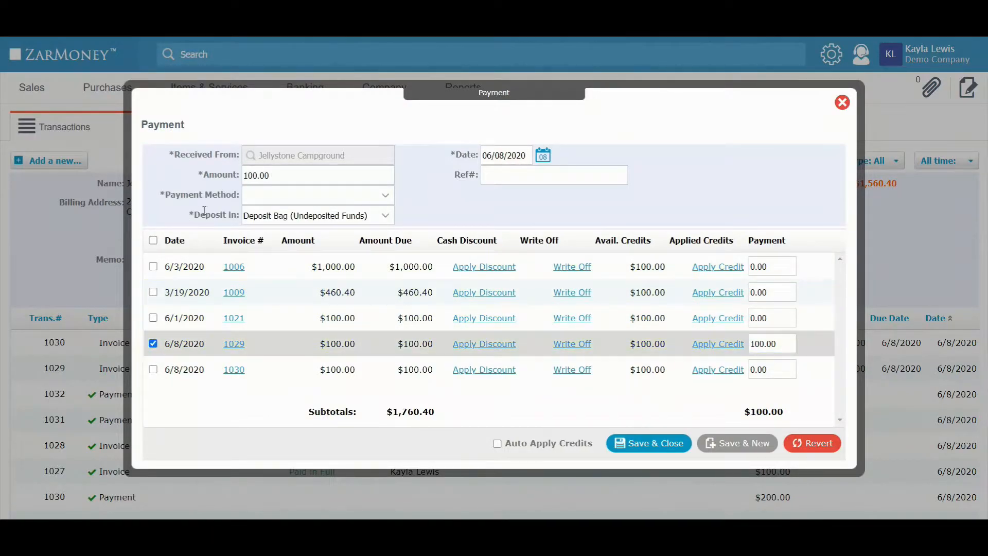
pyautogui.click(312, 198)
pyautogui.click(295, 248)
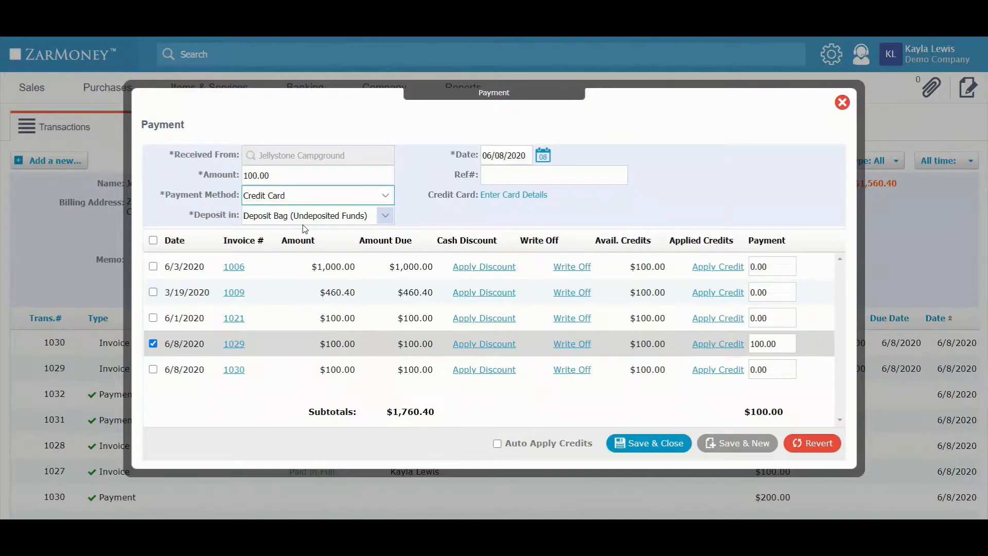
pyautogui.click(668, 449)
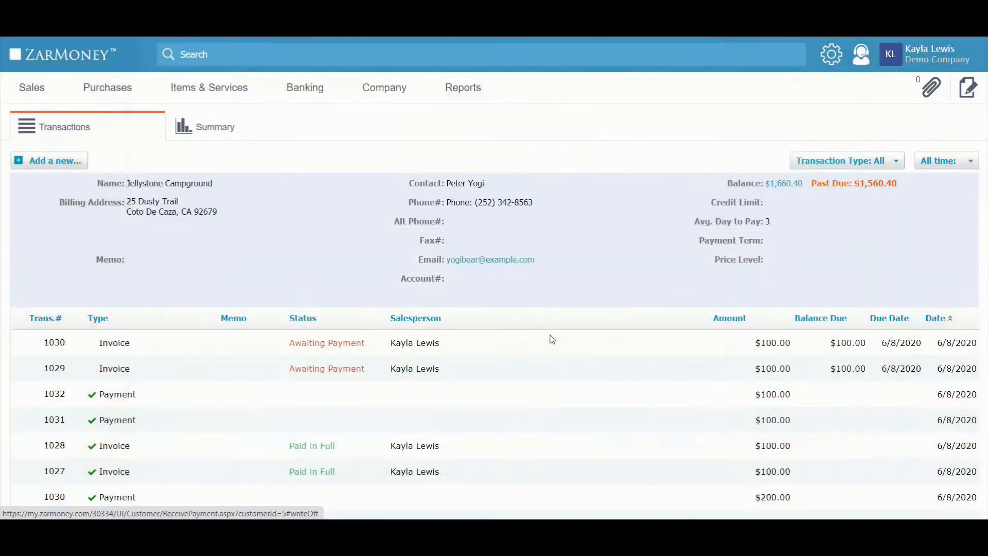
# Step: Start a new deposit to the General Checking Account dated 06/08/2020 and include credit card payment 1033
pyautogui.moveTo(301, 88)
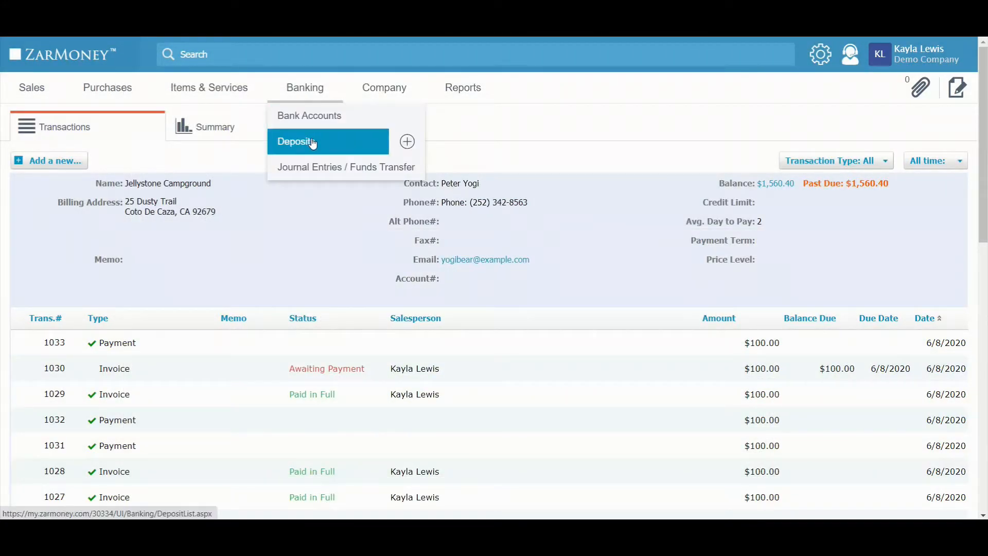
pyautogui.click(418, 143)
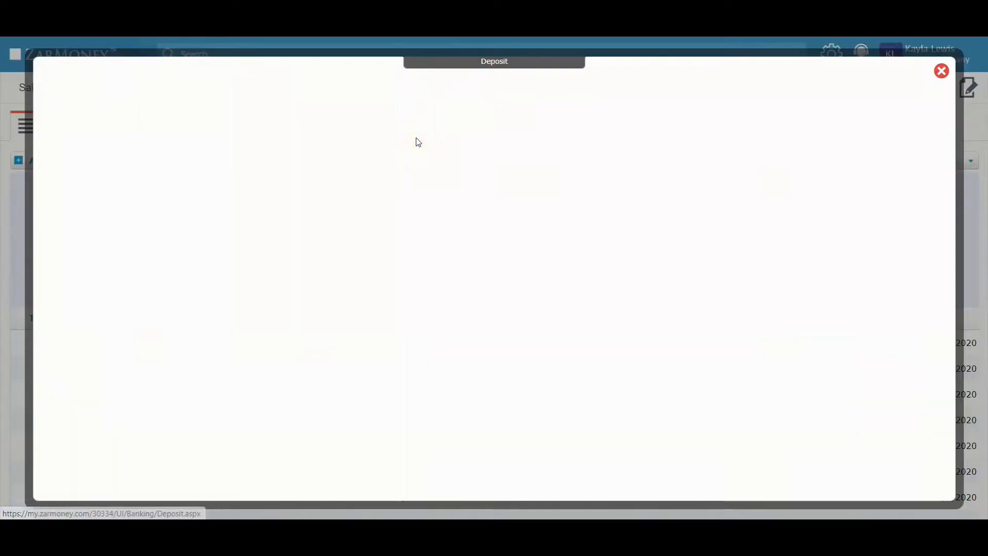
pyautogui.click(311, 125)
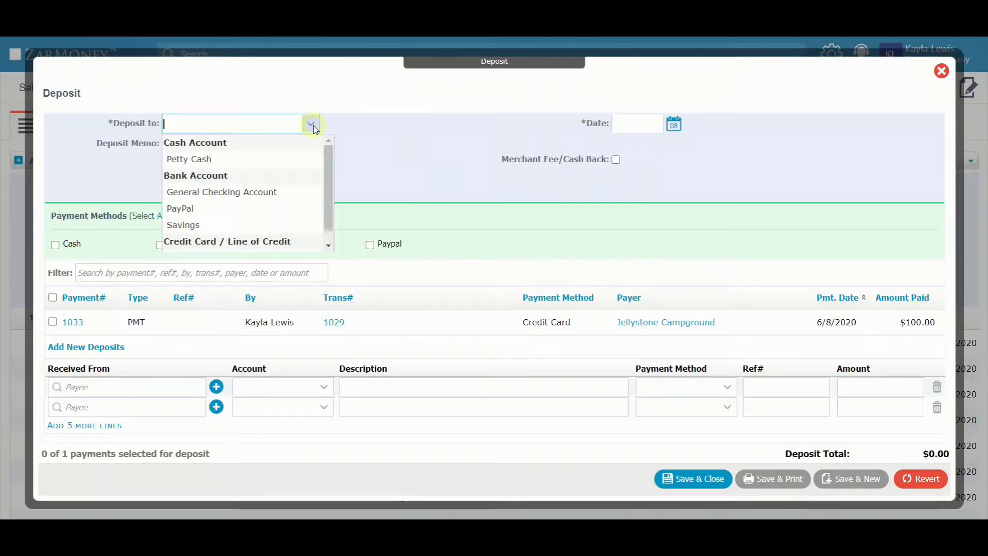
pyautogui.click(306, 190)
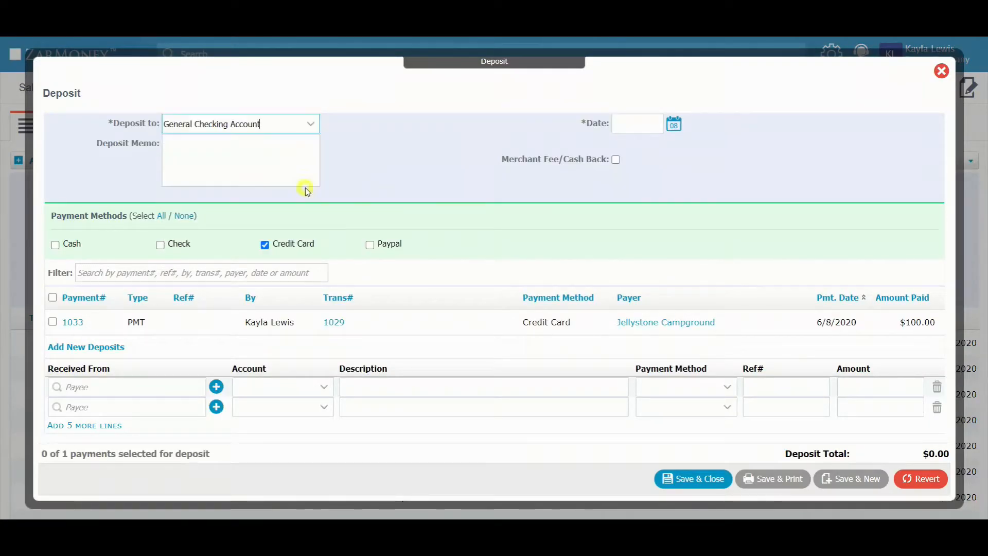
pyautogui.click(674, 124)
pyautogui.click(649, 191)
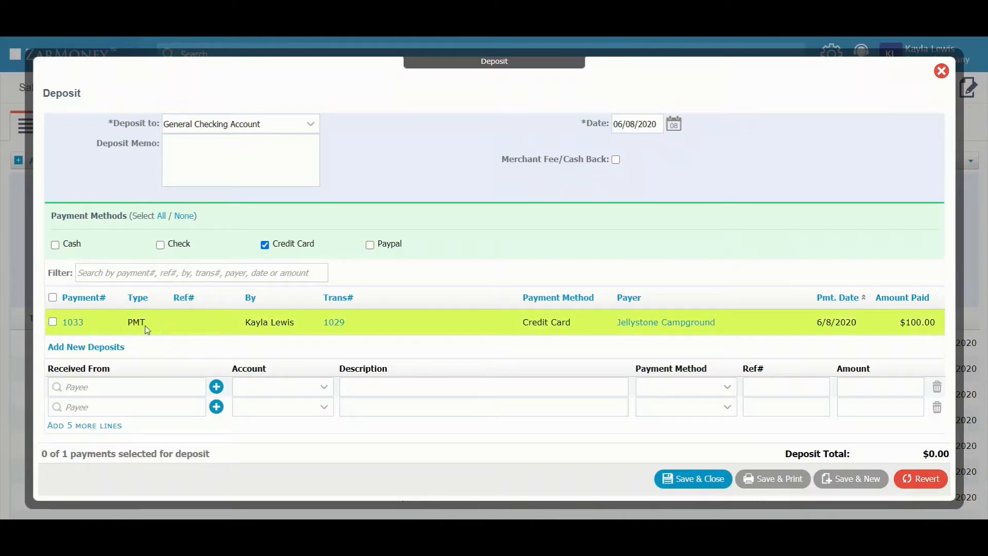
pyautogui.click(53, 322)
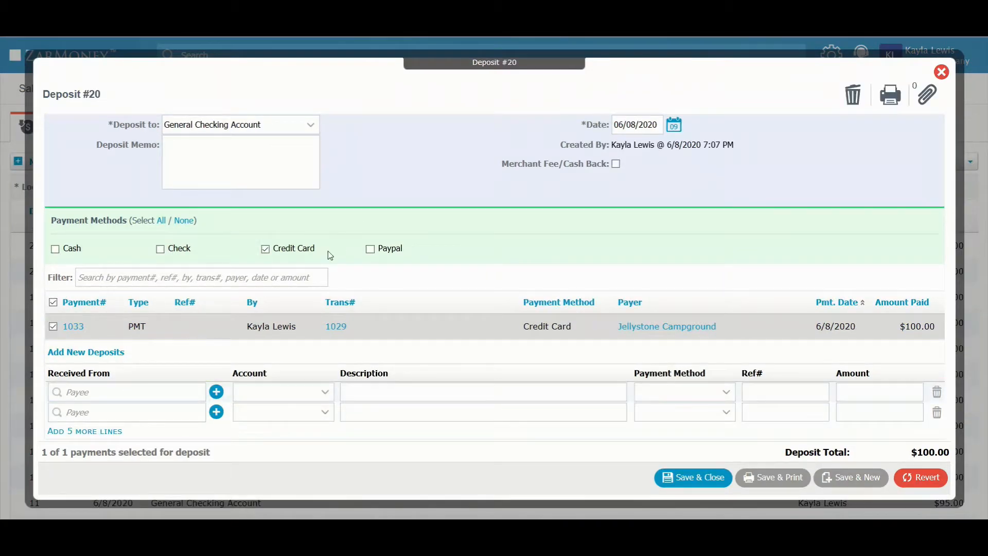
# Step: Add a new deposit line from vendor Stripe on the Bank Fees account with amount -5, and save the deposit
pyautogui.click(139, 393)
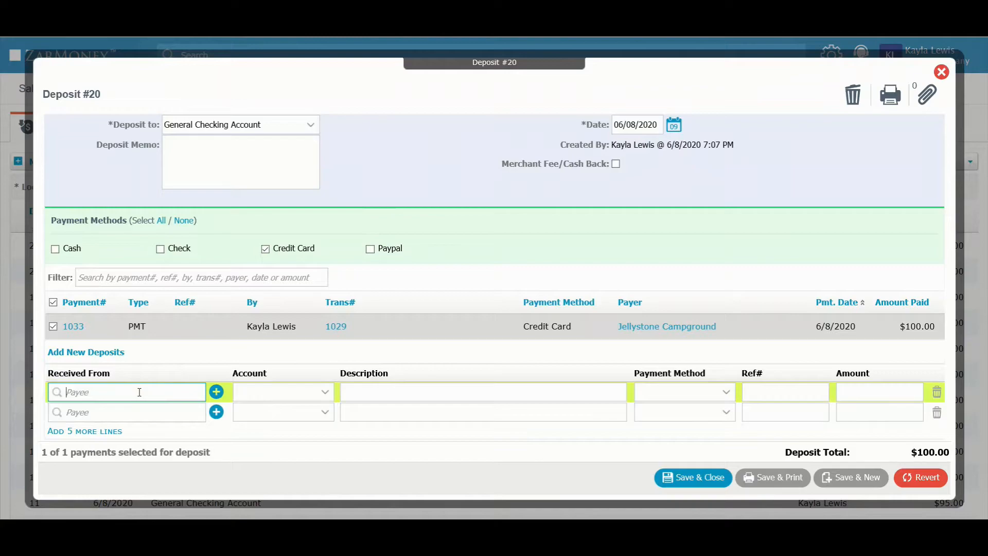
pyautogui.write('Strip')
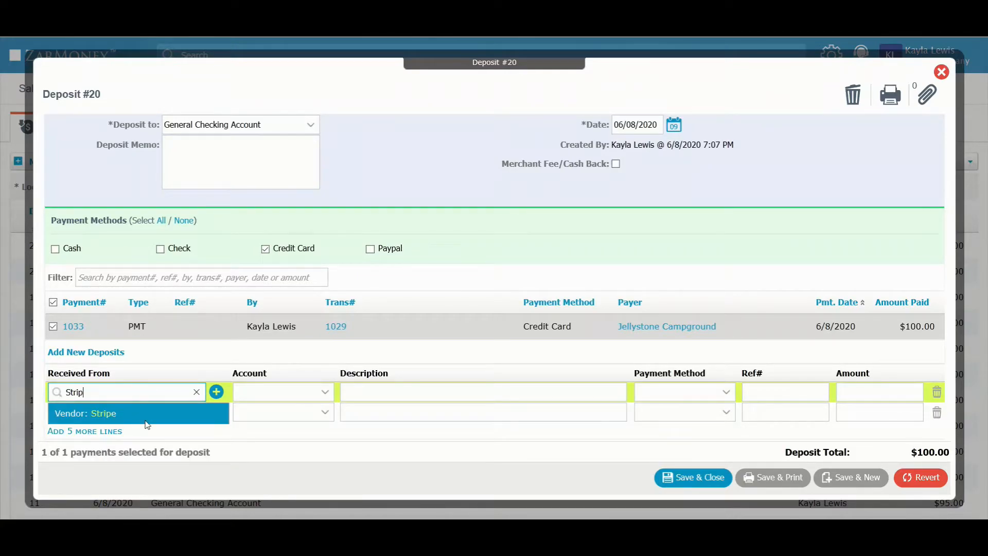
pyautogui.click(146, 422)
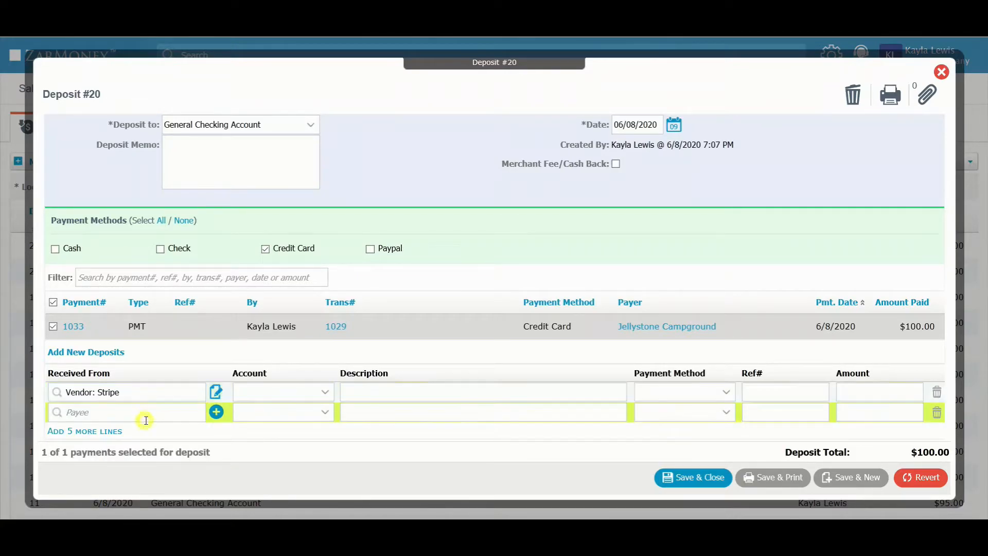
pyautogui.click(309, 395)
pyautogui.write('b')
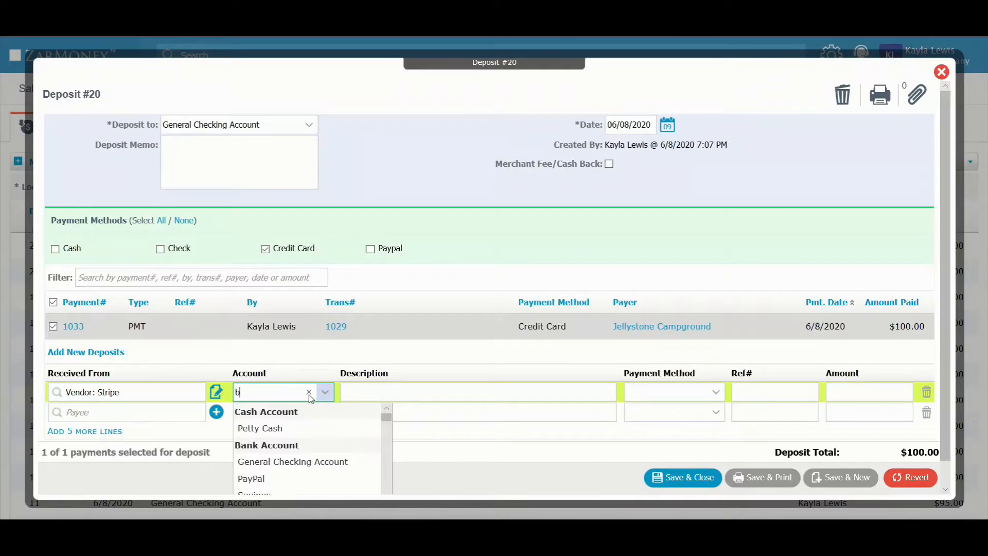
pyautogui.write('ank fe')
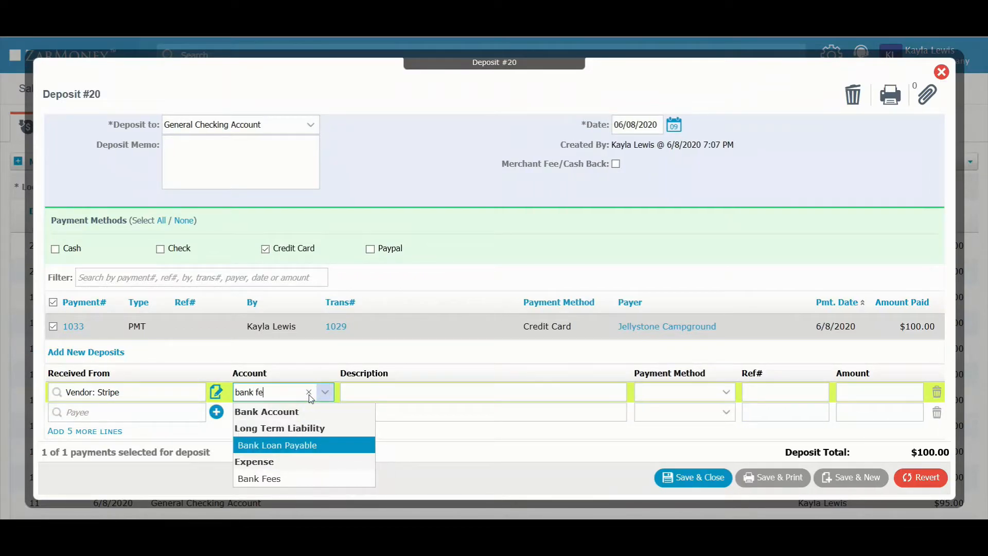
pyautogui.click(314, 427)
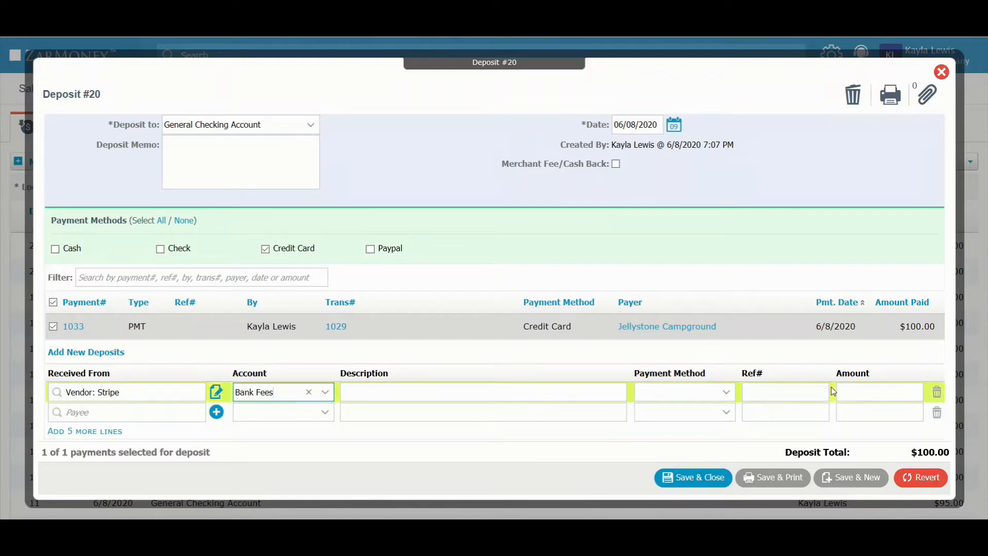
pyautogui.click(865, 391)
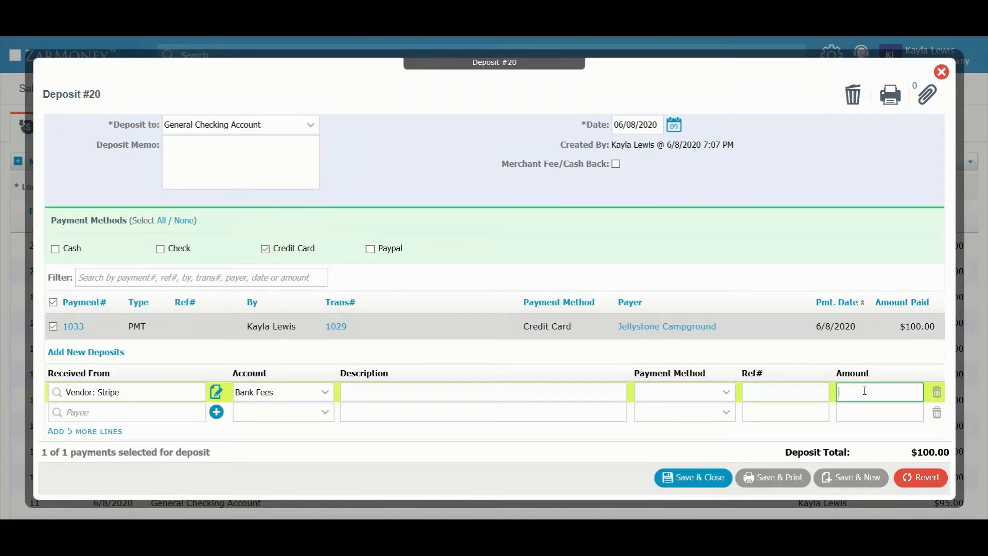
pyautogui.write('-5')
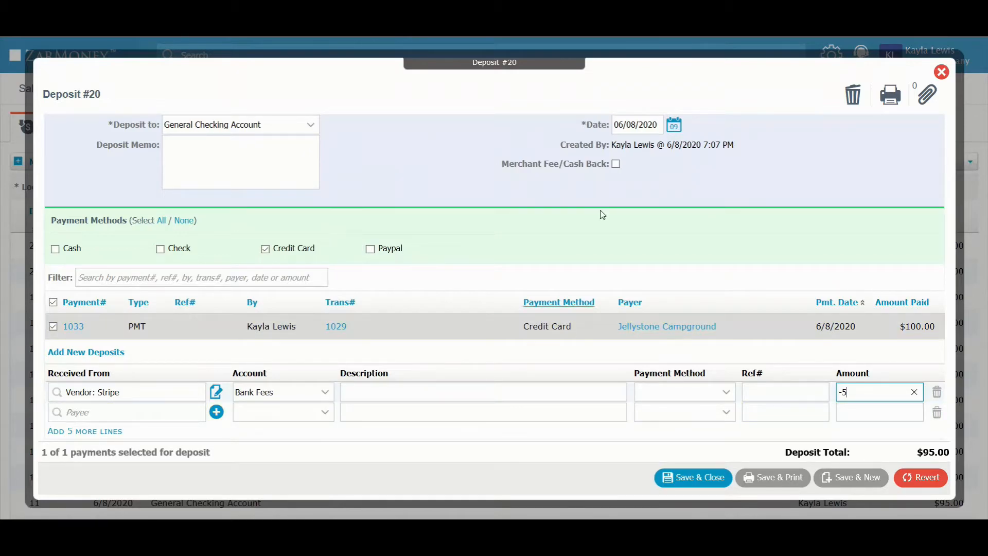
pyautogui.click(694, 479)
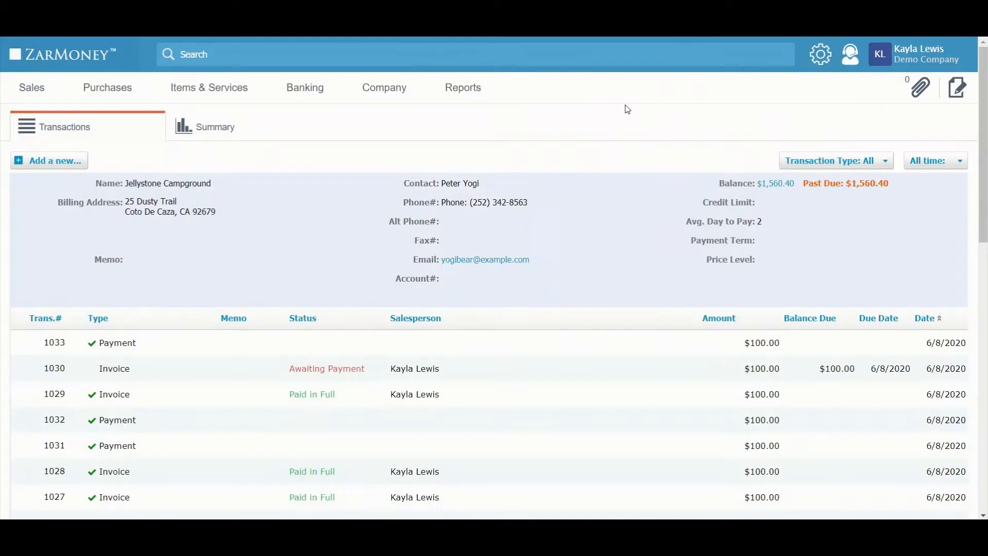
# Step: Receive the customer's full payment for invoice 1030 by Credit Card into the Deposit Bag and save it
pyautogui.click(85, 160)
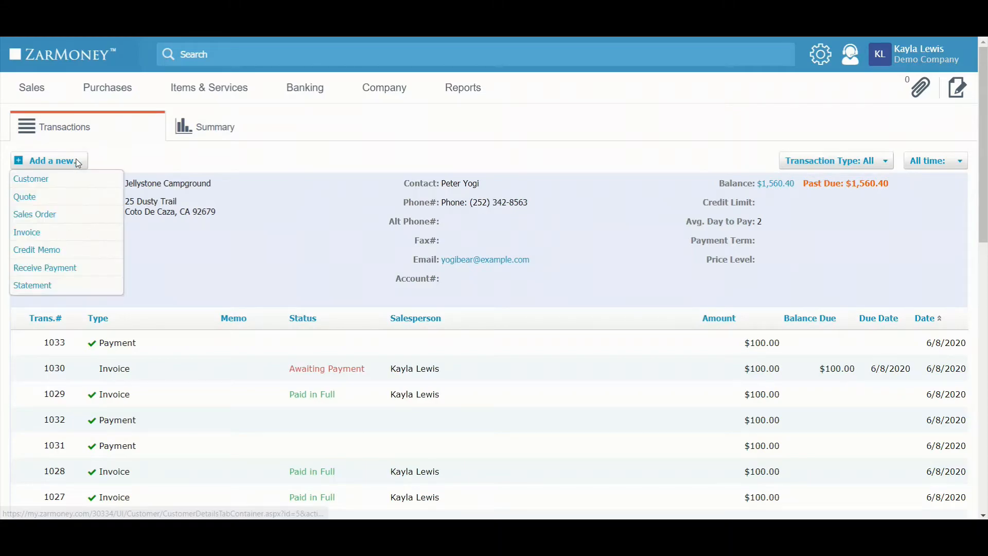
pyautogui.click(53, 268)
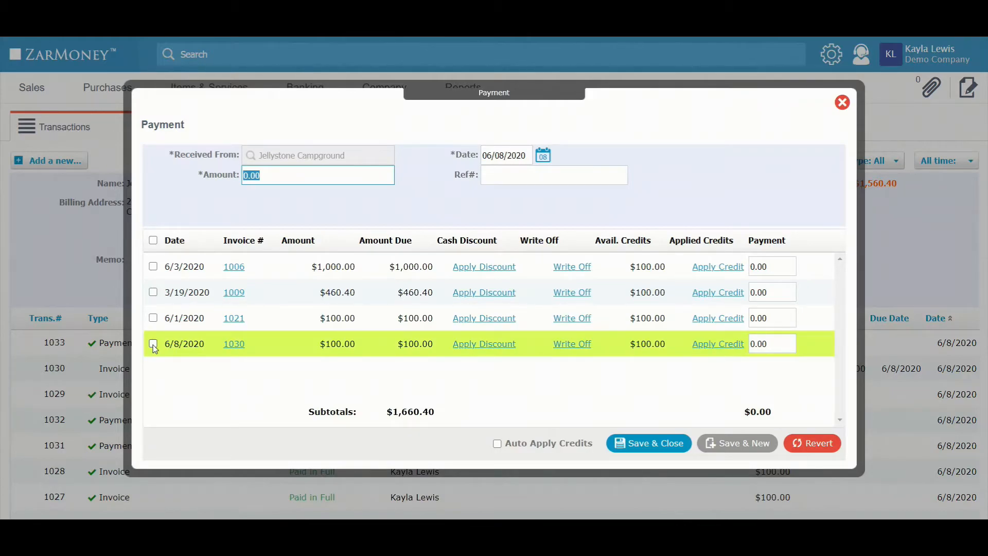
pyautogui.click(153, 344)
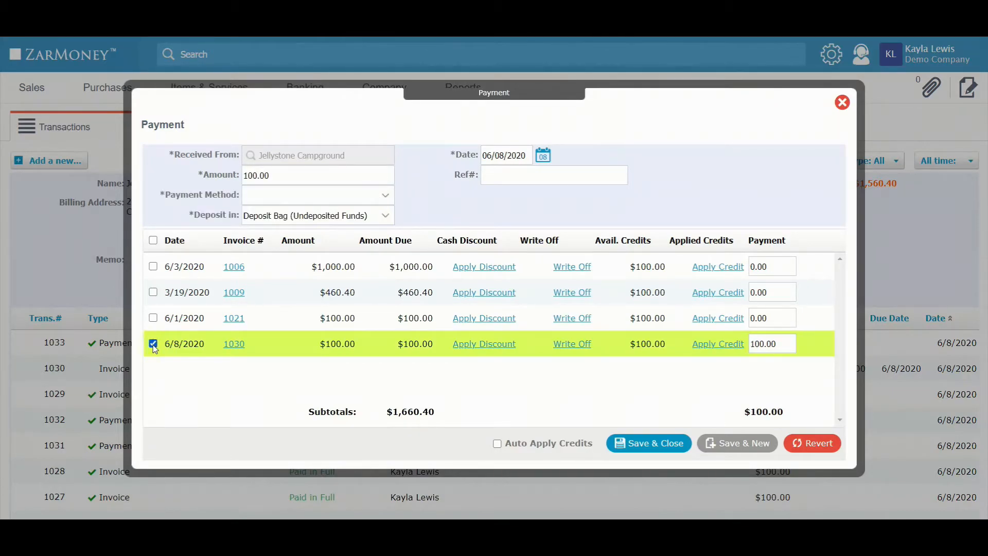
pyautogui.click(257, 200)
pyautogui.click(259, 247)
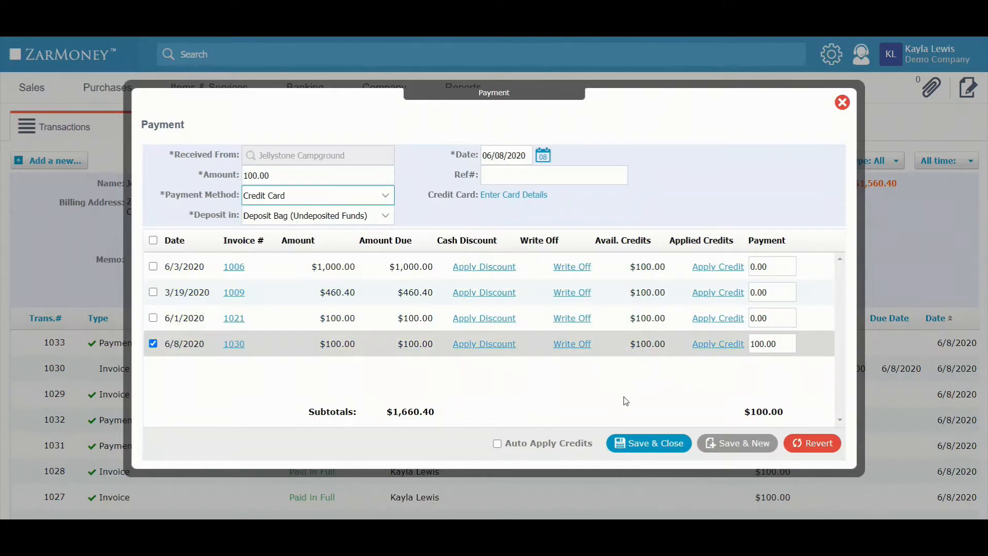
pyautogui.click(670, 446)
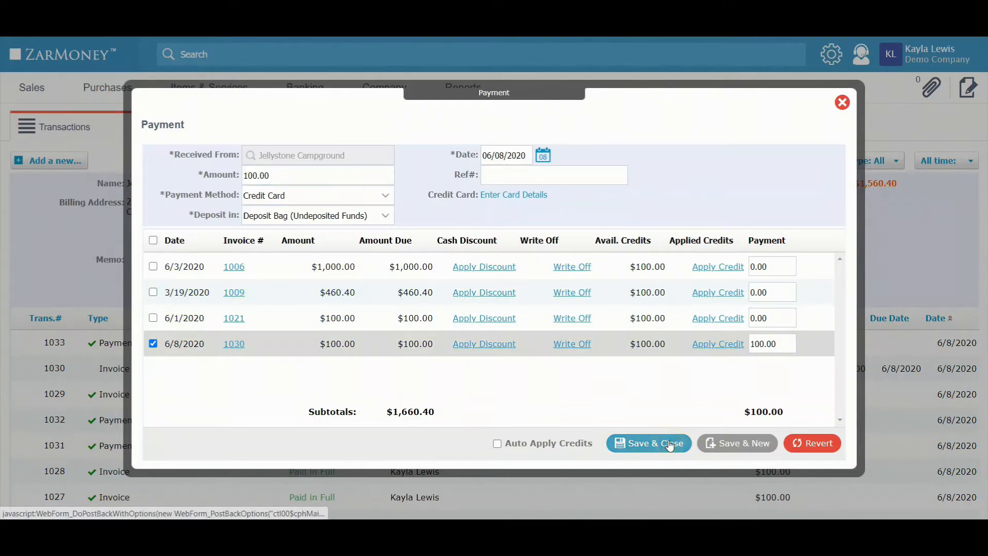
# Step: Start a new deposit to the General Checking Account dated 06/08/2020 and include credit card payment 1034
pyautogui.moveTo(326, 91)
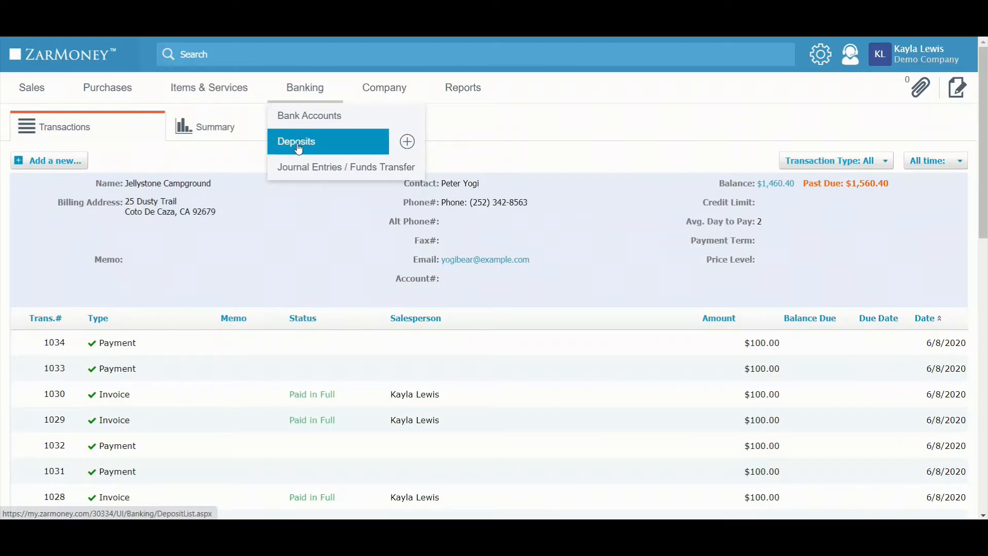
pyautogui.click(408, 145)
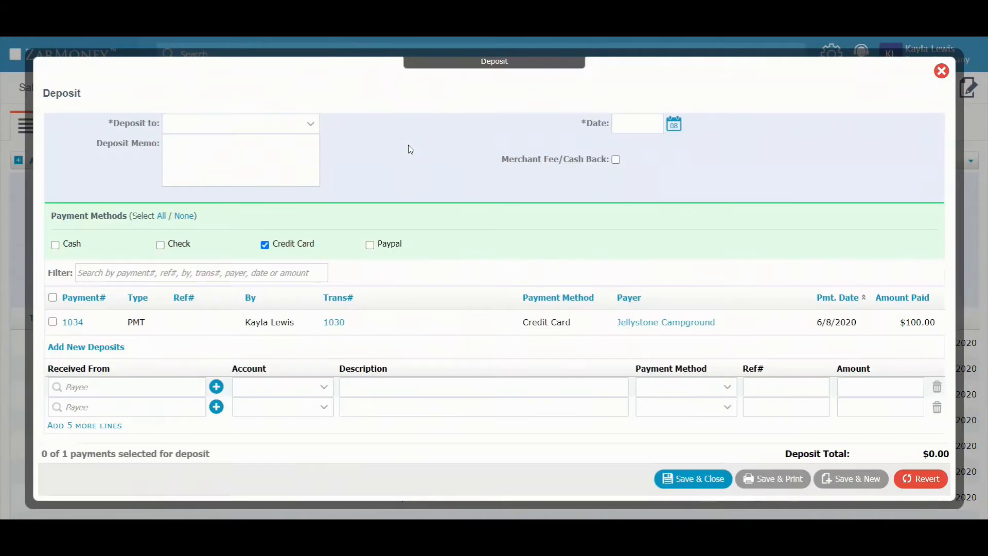
pyautogui.click(317, 126)
pyautogui.click(288, 194)
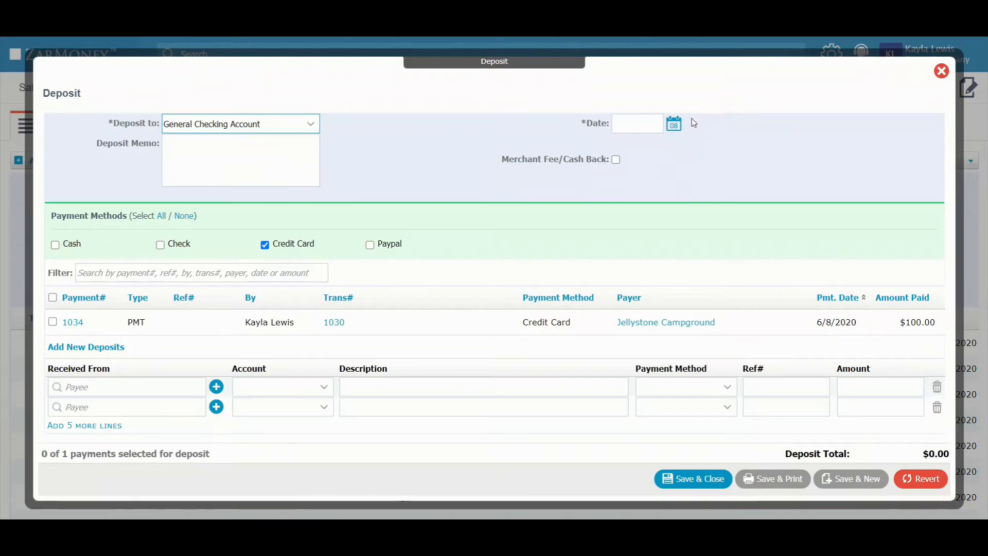
pyautogui.click(681, 125)
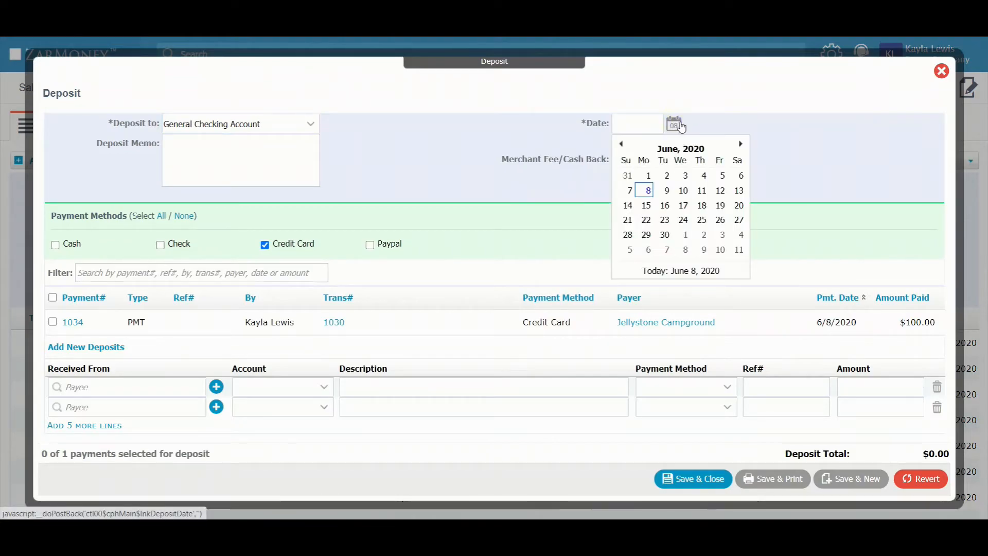
pyautogui.click(645, 191)
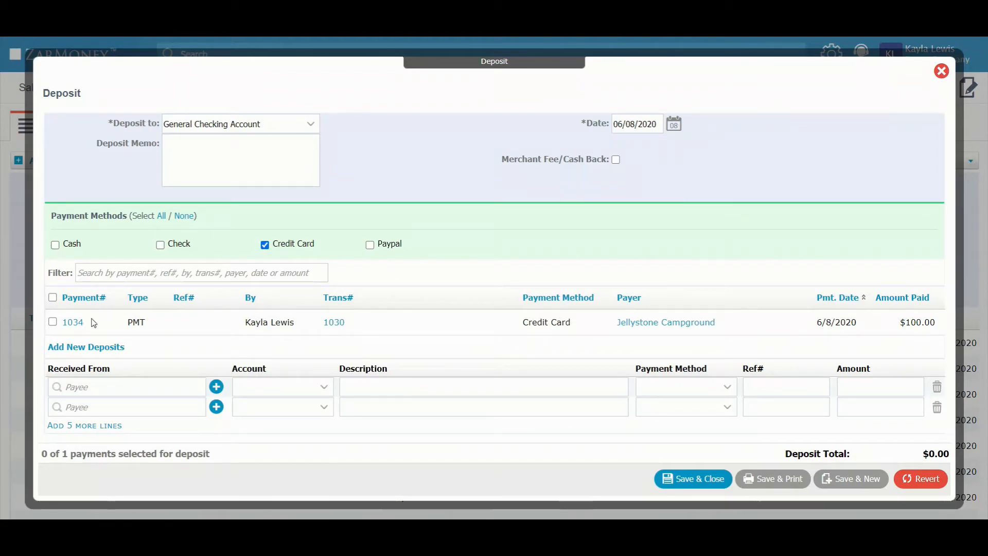
pyautogui.click(52, 323)
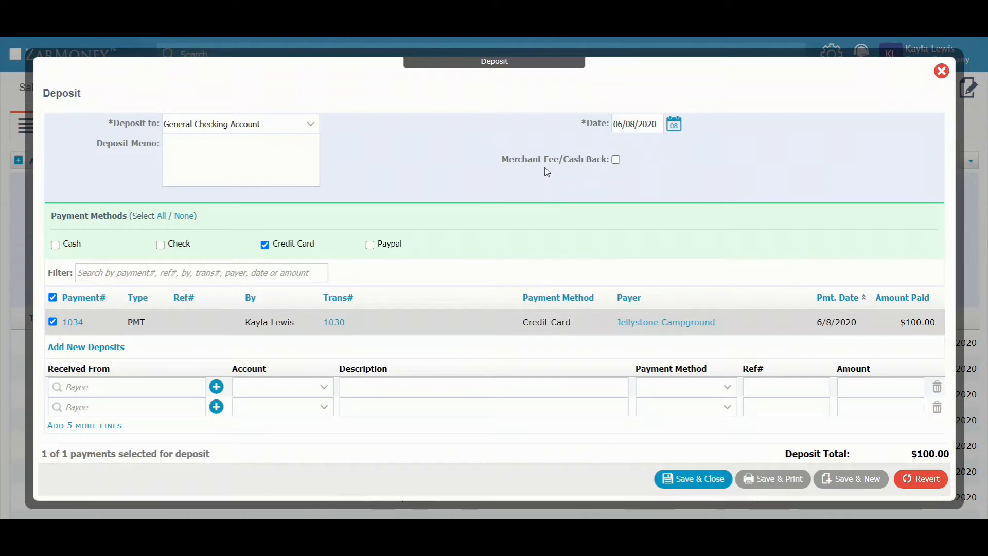
# Step: Enable Merchant Fee/Cash Back on the deposit with account Bank Fees and amount 5, and save the deposit
pyautogui.click(616, 160)
pyautogui.click(623, 185)
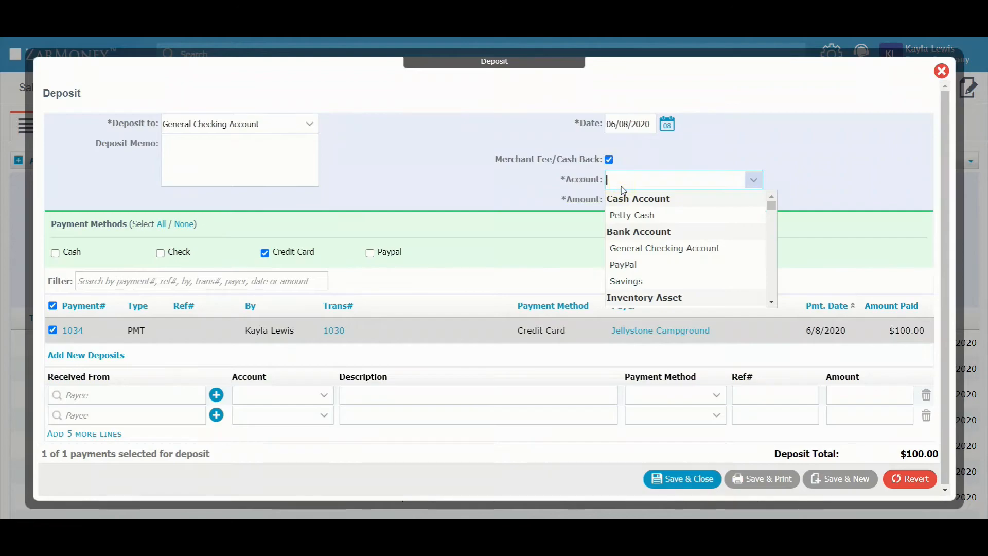
pyautogui.write('bank fe')
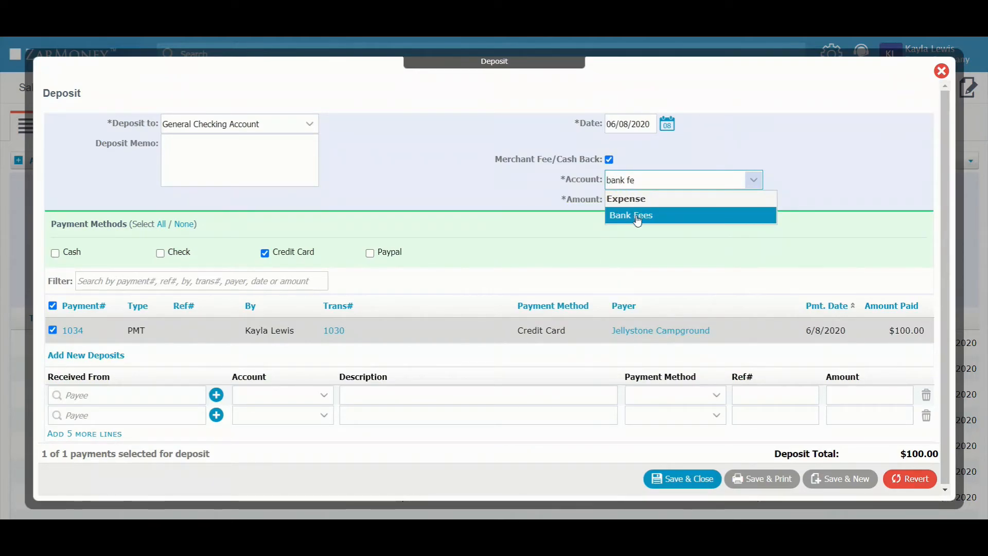
pyautogui.click(638, 220)
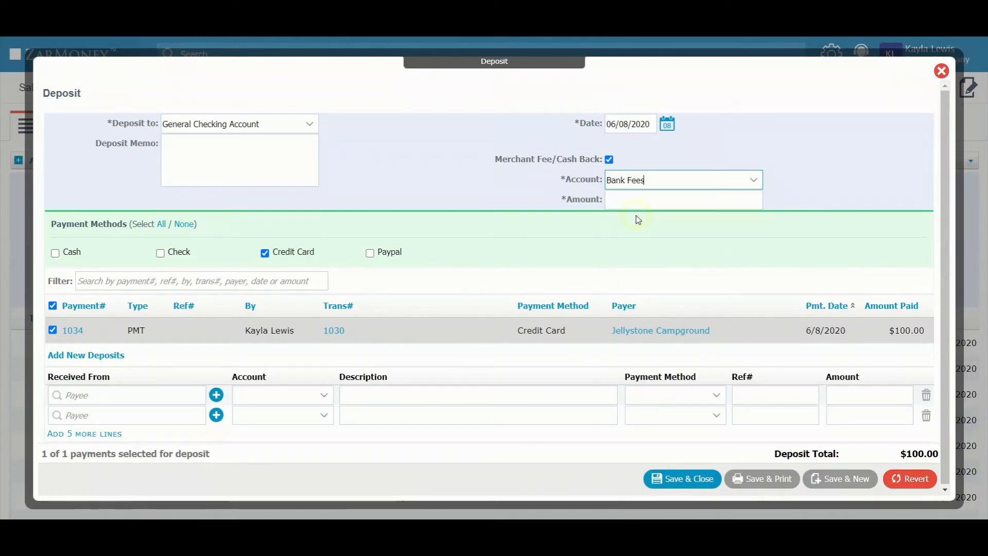
pyautogui.click(650, 206)
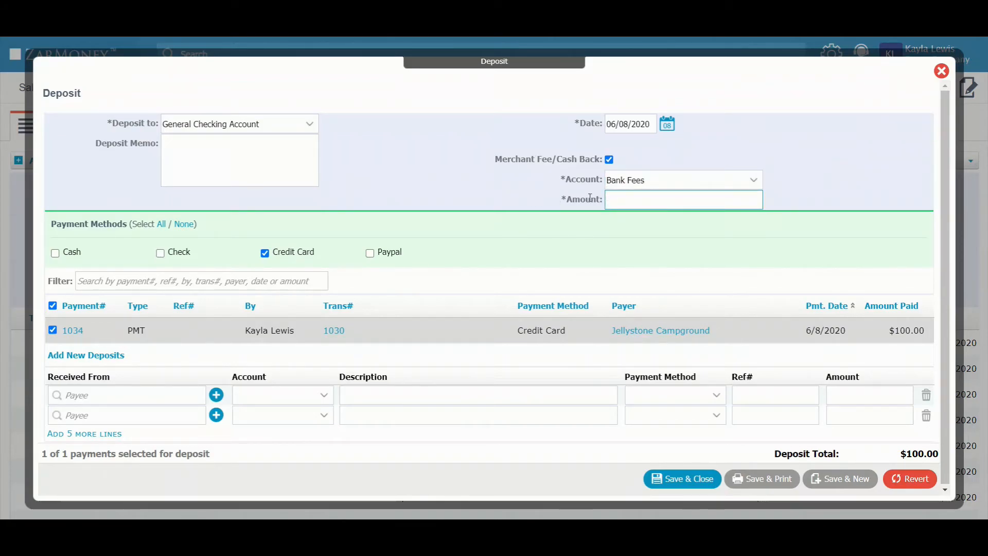
pyautogui.write('5')
pyautogui.click(706, 480)
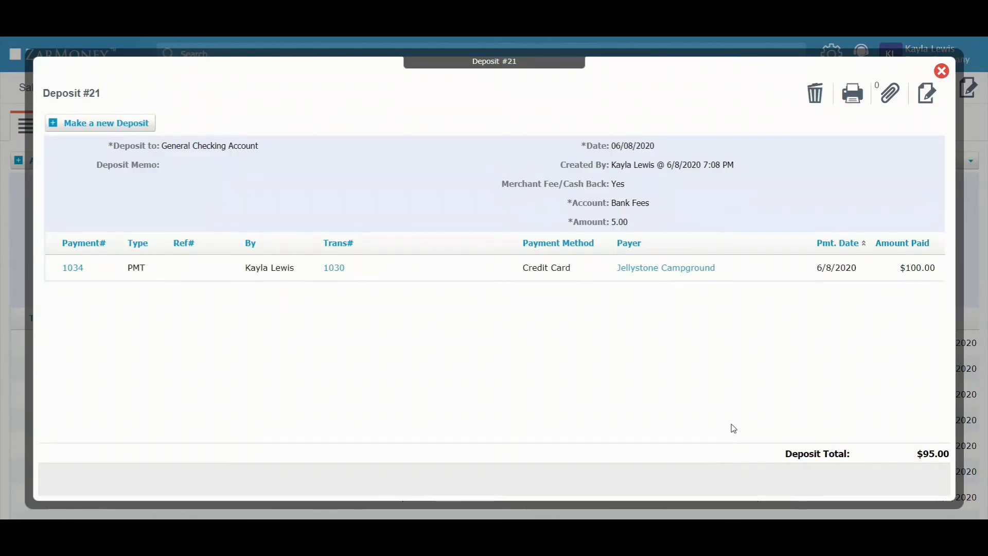